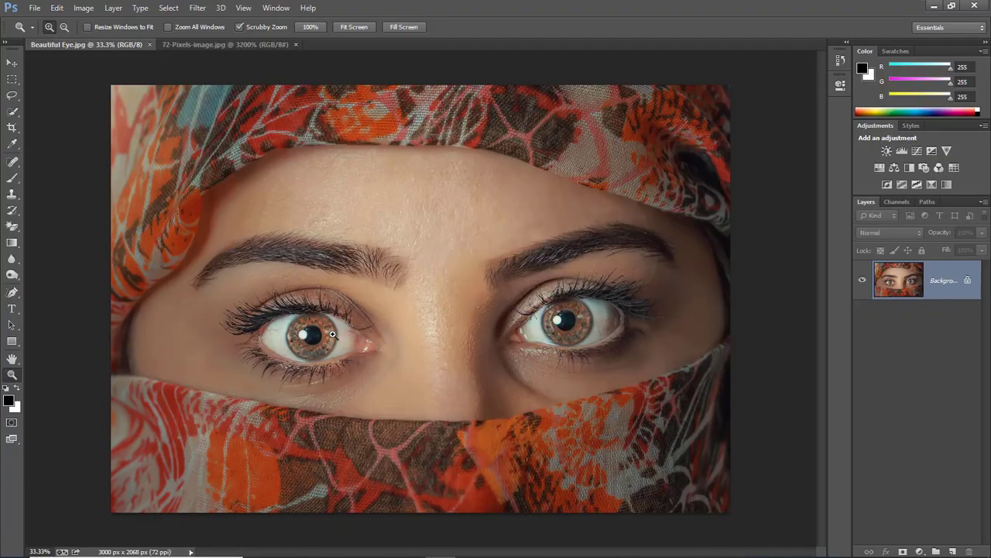
Zoom in on the eye to 3200% to examine individual pixels, and fit the whole image on screen again.
left_click_drag(332, 334, 332, 335)
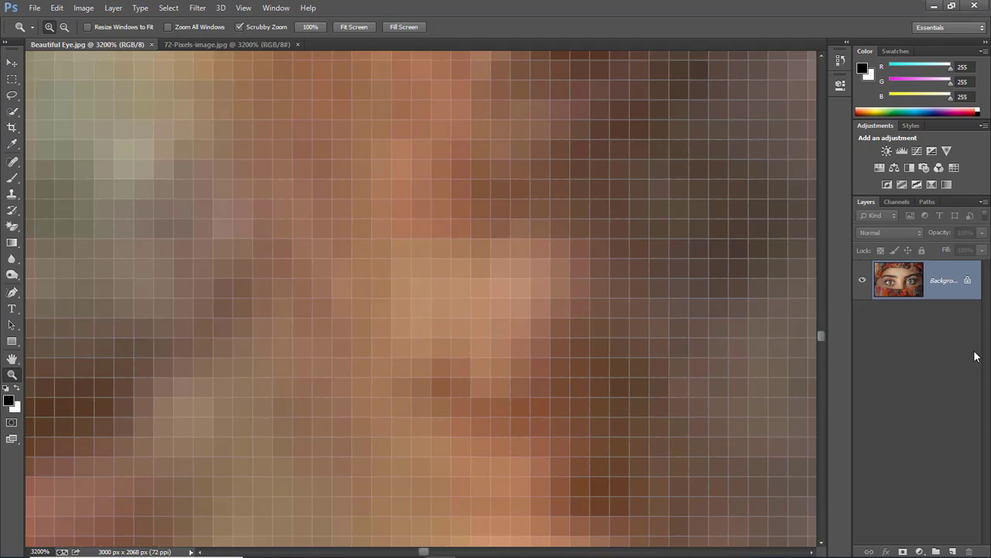
left_click(362, 27)
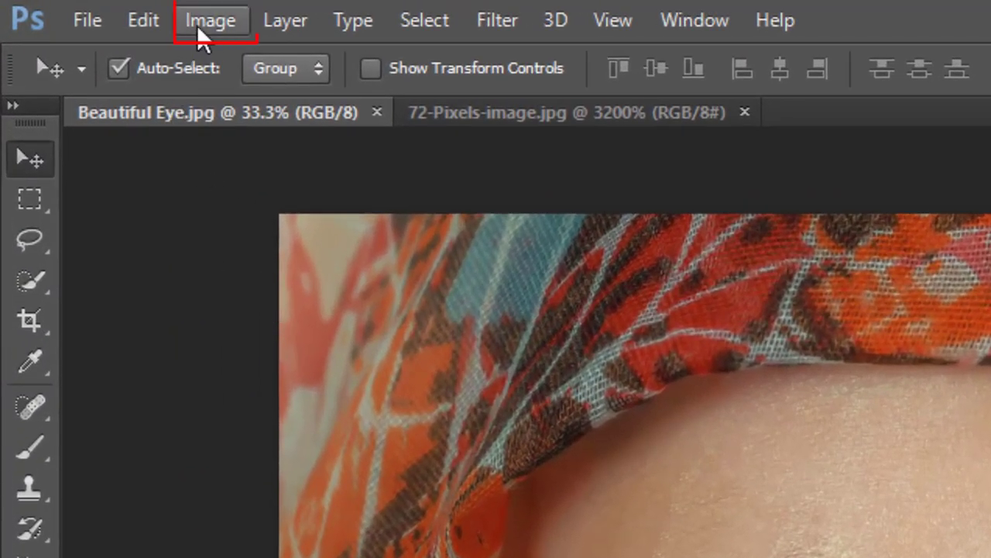
Open the Image Size settings for Beautiful Eye.jpg and shrink the dialog so more of the image shows.
left_click(199, 31)
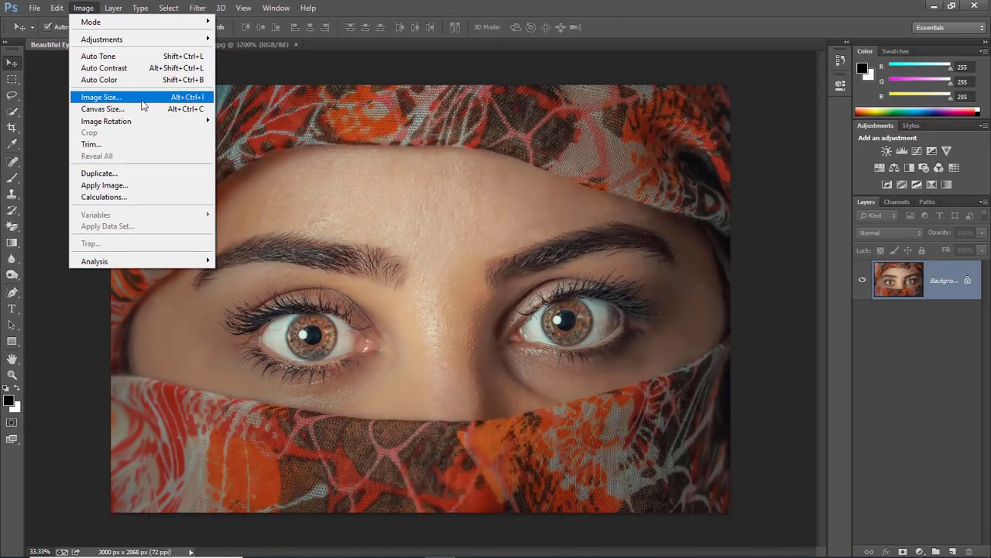
left_click(354, 249)
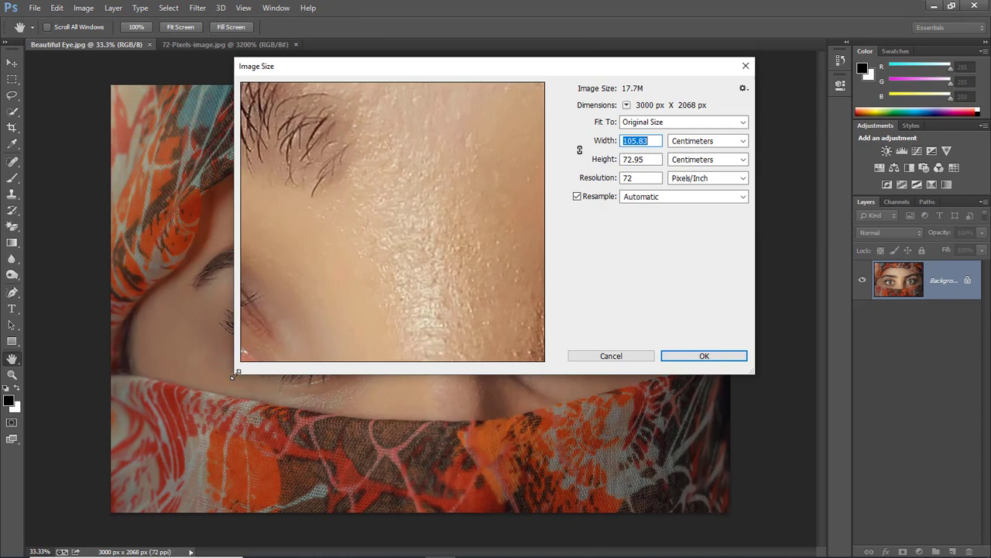
left_click_drag(235, 373, 506, 245)
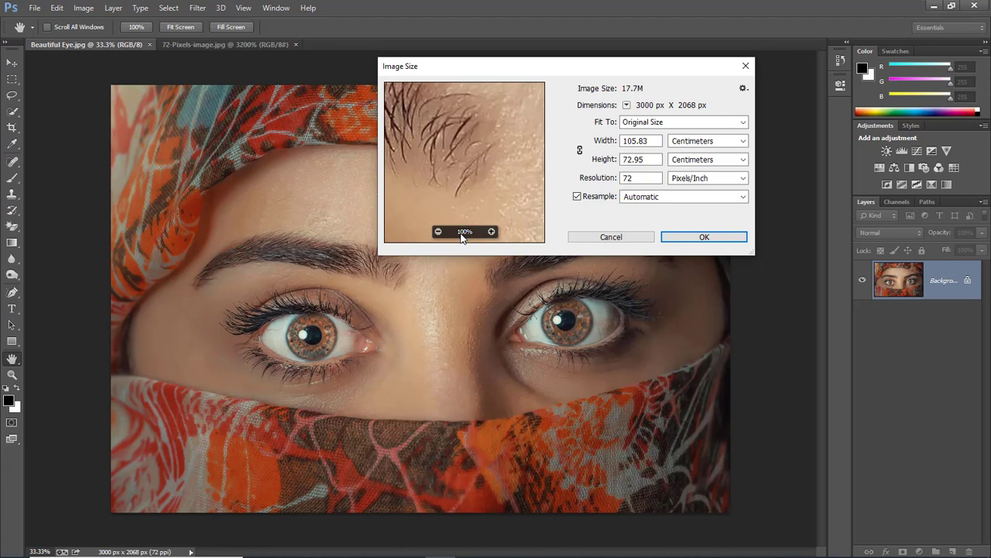
Pan the Image Size preview around the eyebrow and center it on the pupil of the eye at the image's left.
left_click_drag(454, 184, 517, 128)
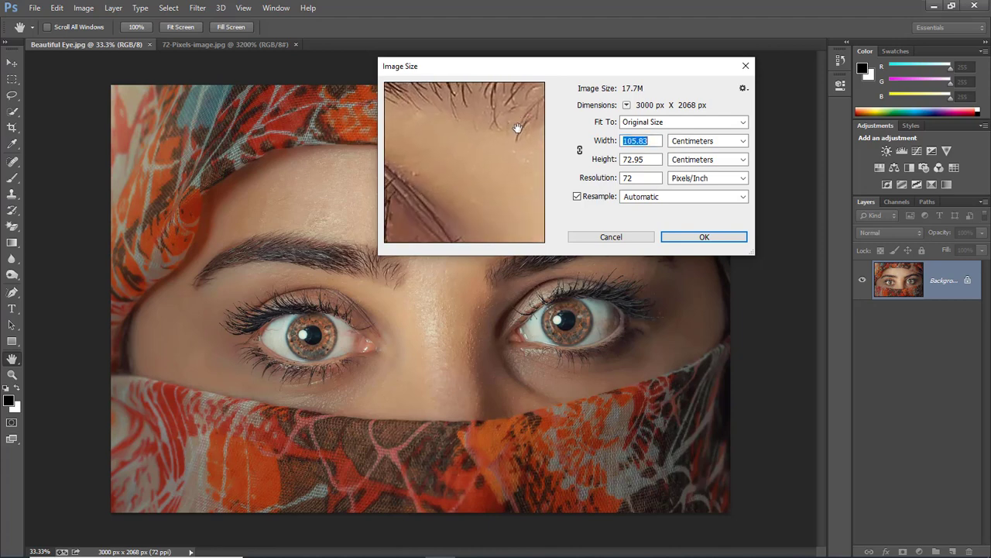
left_click_drag(464, 214, 437, 256)
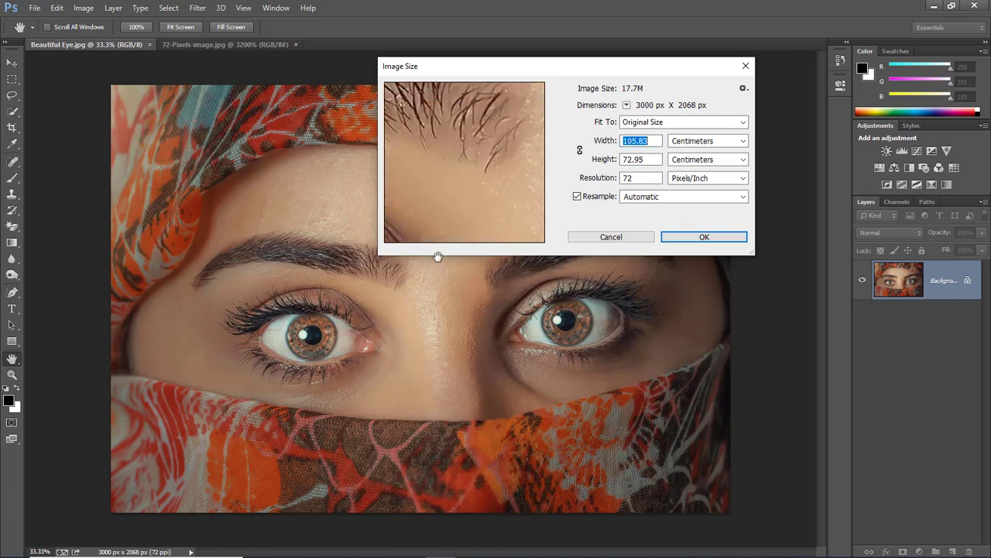
left_click_drag(449, 158, 545, 227)
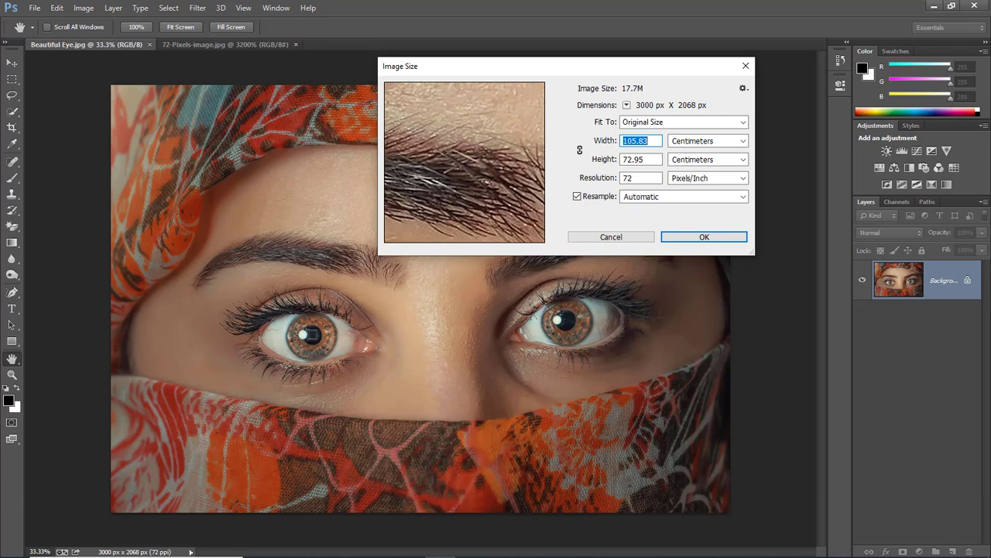
left_click(309, 334)
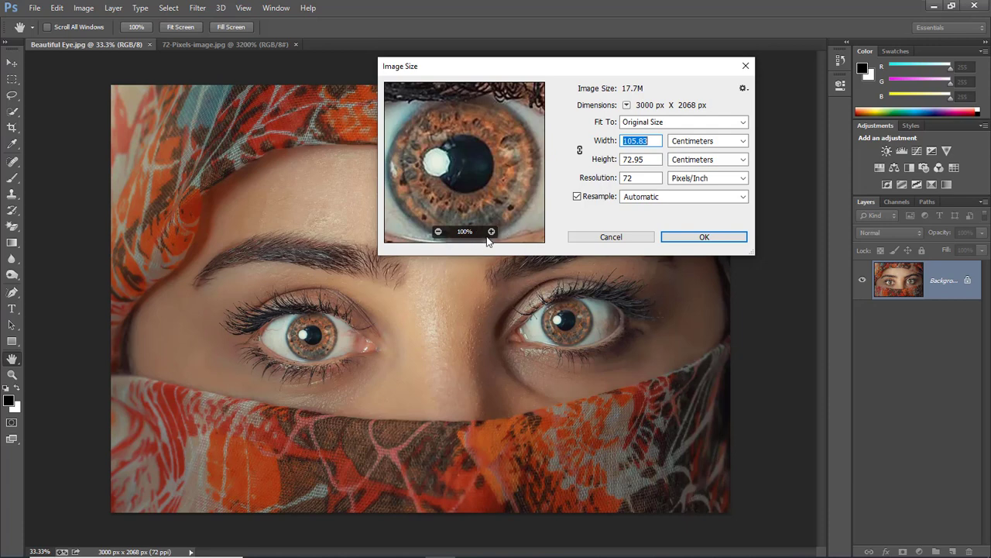
Magnify the Image Size preview of the pupil to 700% and zoom it back out step by step.
left_click(491, 231)
left_click(491, 231)
left_click(491, 232)
left_click(491, 231)
left_click(491, 232)
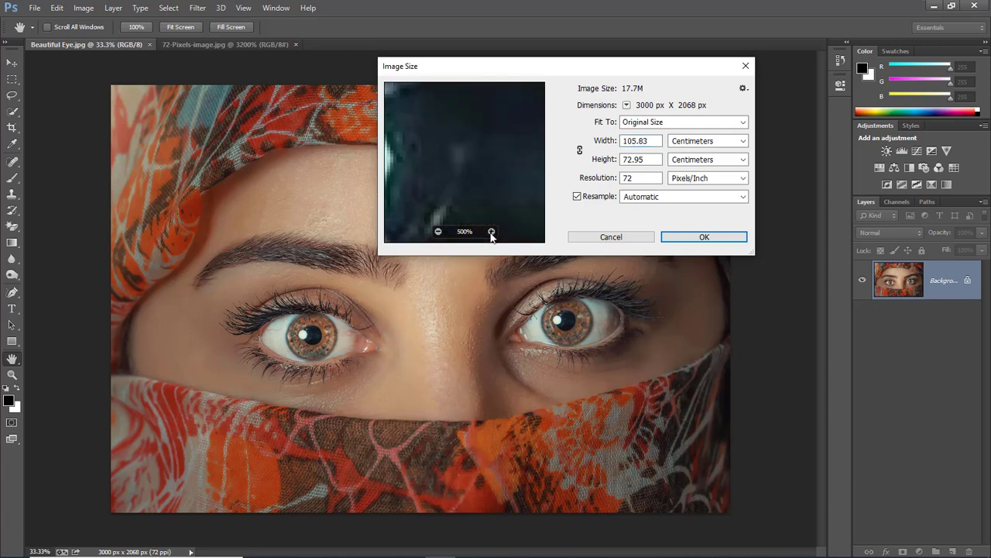
left_click(491, 231)
left_click(491, 231)
left_click(437, 232)
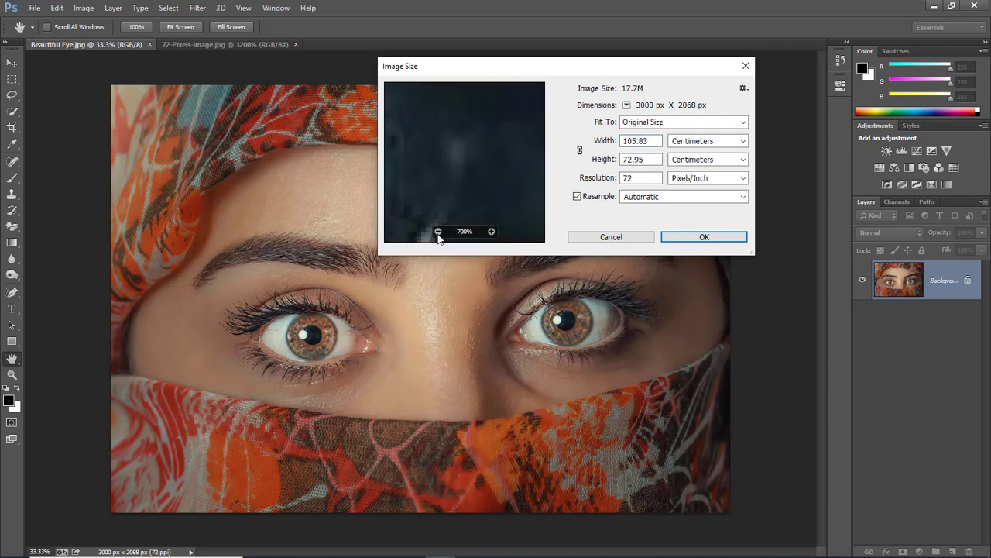
left_click(437, 232)
left_click(438, 232)
left_click(438, 231)
left_click(438, 232)
left_click(437, 232)
left_click(437, 232)
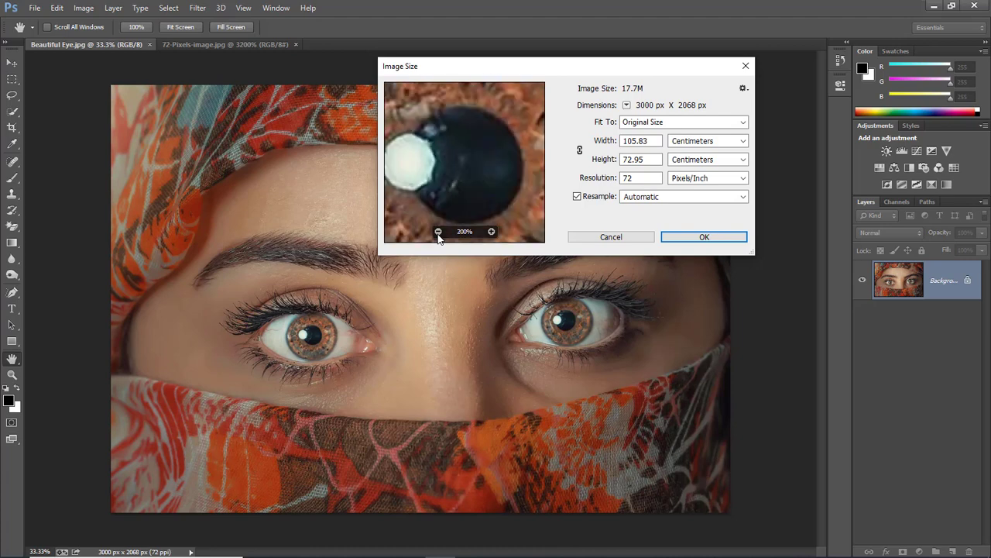
Zoom the Image Size preview in to 300% on the lower iris, and back out past 66.7%.
left_click(482, 192, "ctrl")
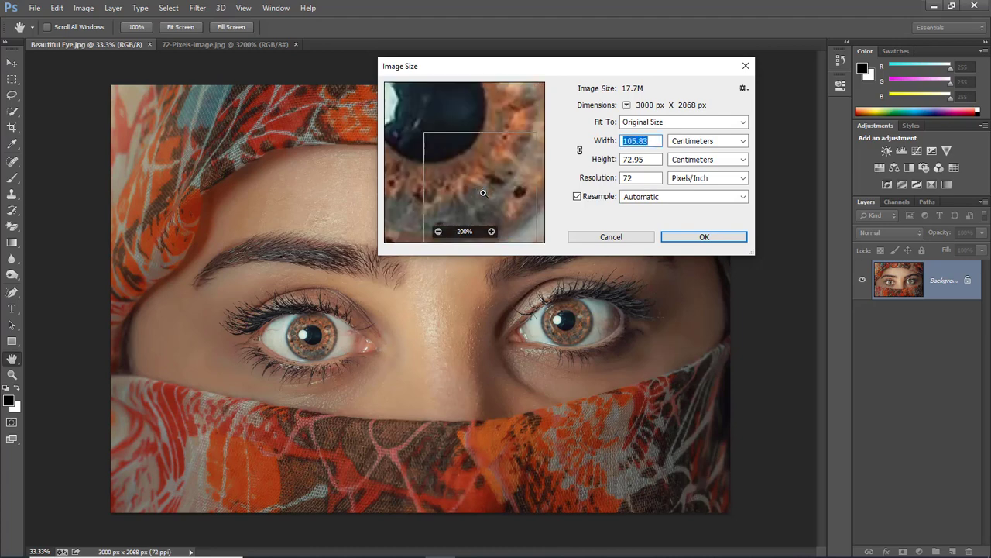
left_click(483, 193, "ctrl")
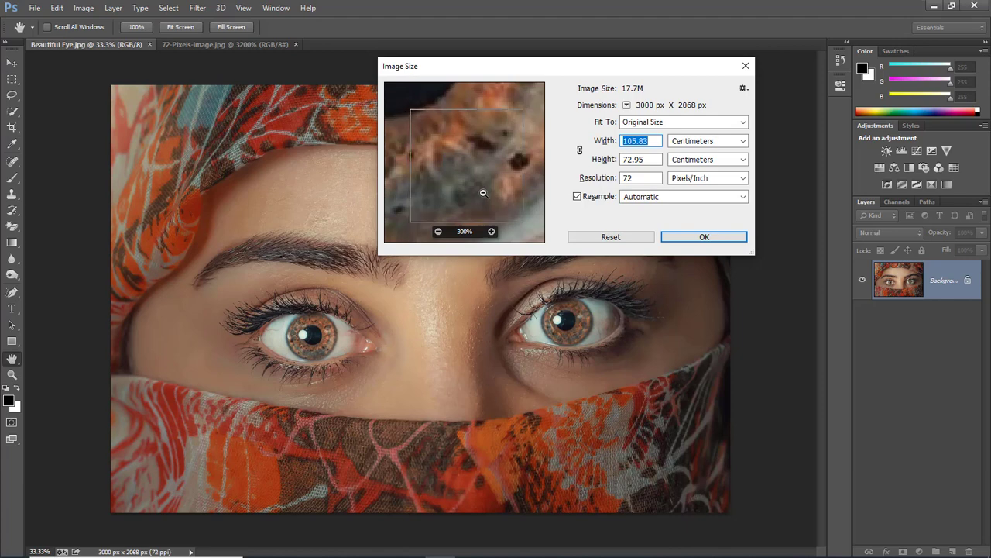
left_click(483, 193, "alt")
left_click(483, 193, "alt")
left_click(484, 192, "alt")
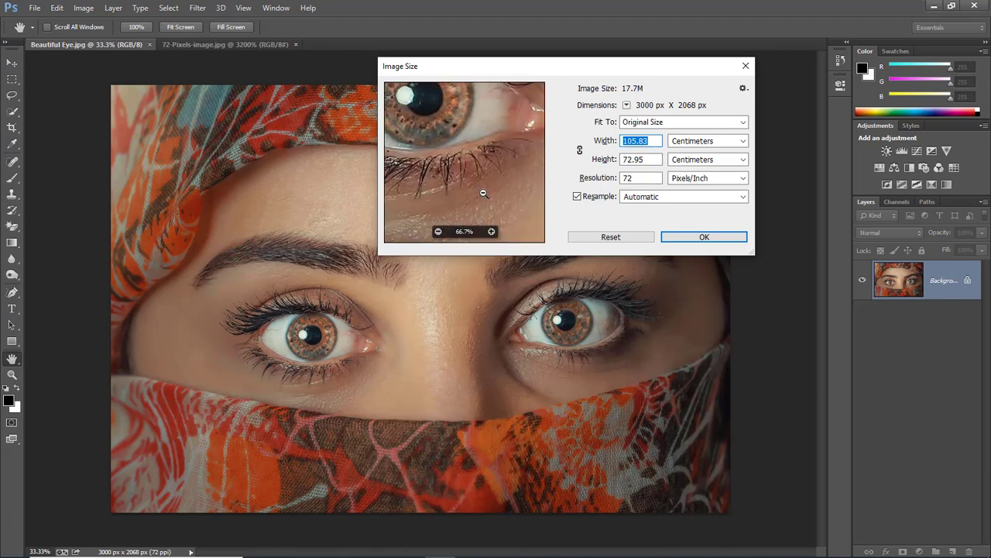
left_click(484, 193, "alt")
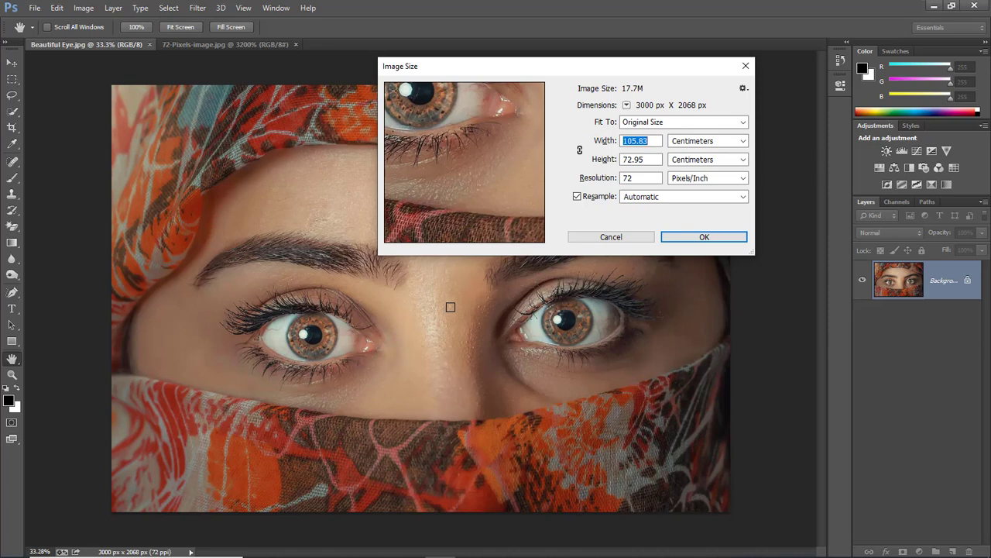
Constrain the width and height proportions and set the document size units to Inches.
left_click(579, 151)
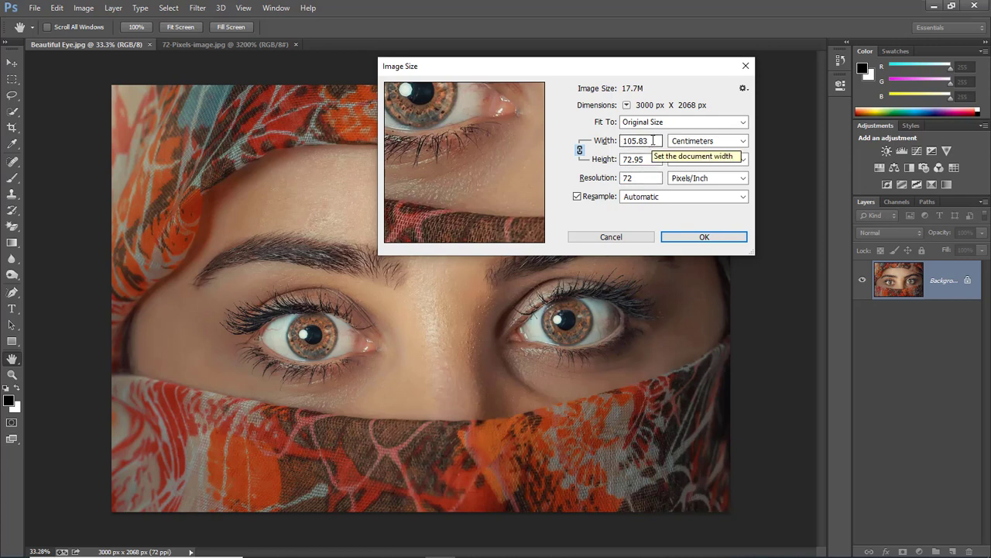
left_click(740, 141)
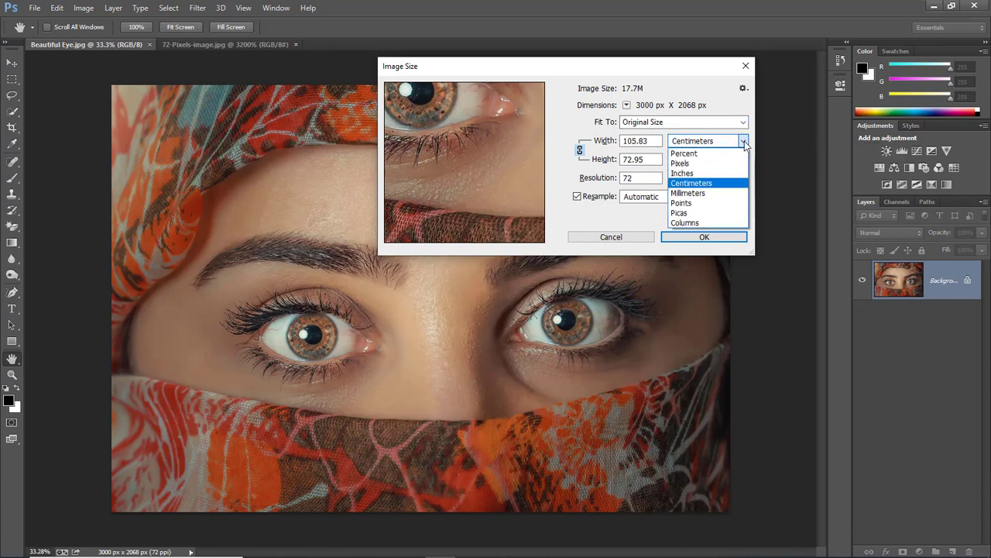
left_click(720, 173)
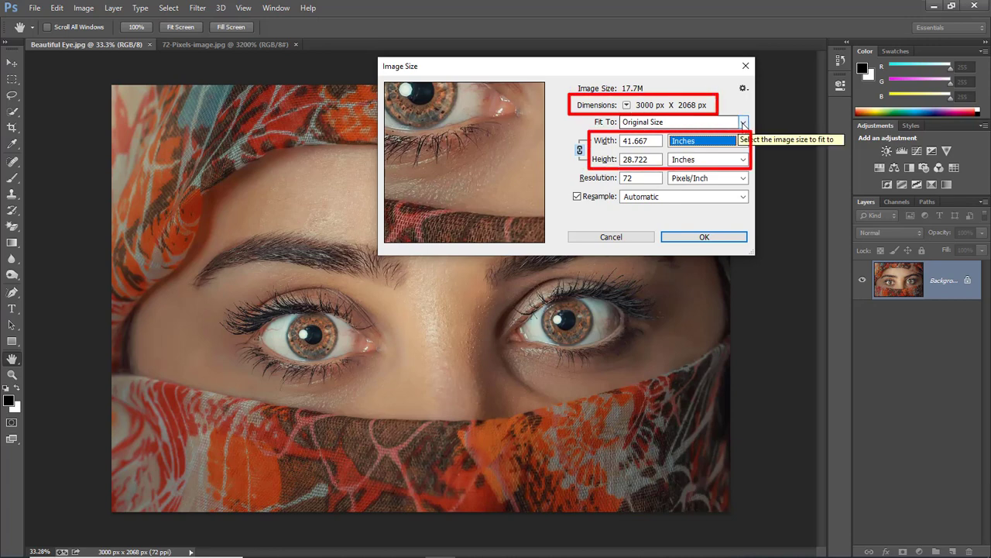
Look through the preset image sizes and set Fit To to Custom.
left_click(743, 124)
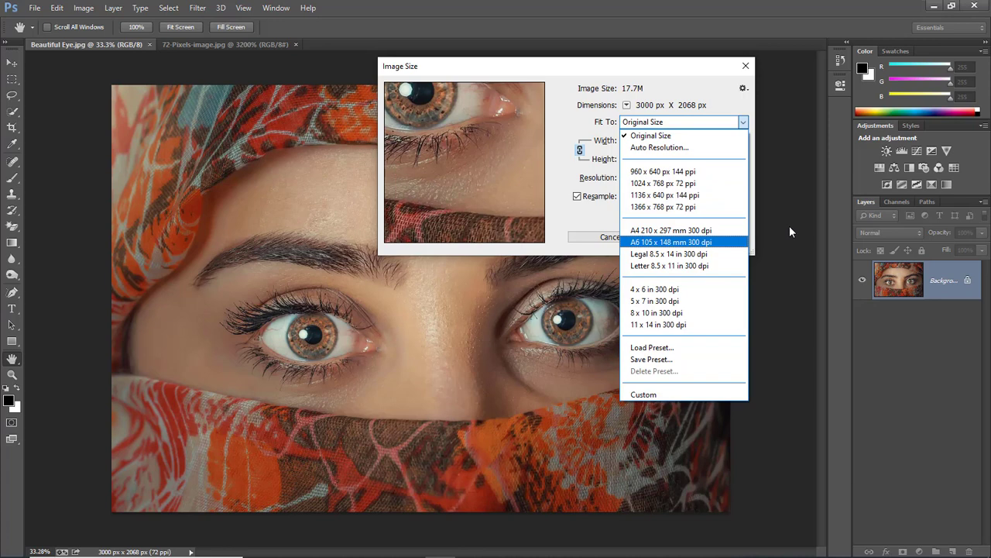
left_click(720, 74)
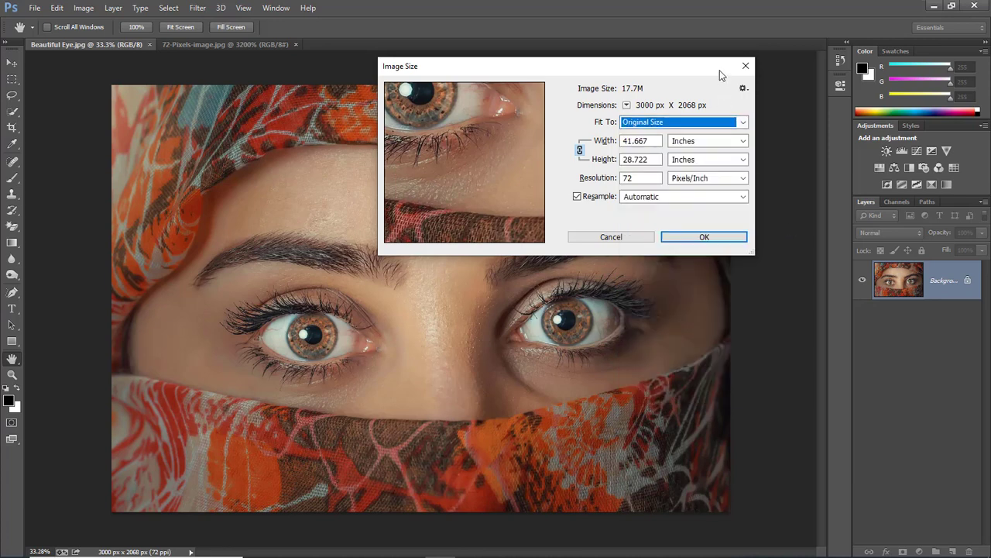
left_click(744, 124)
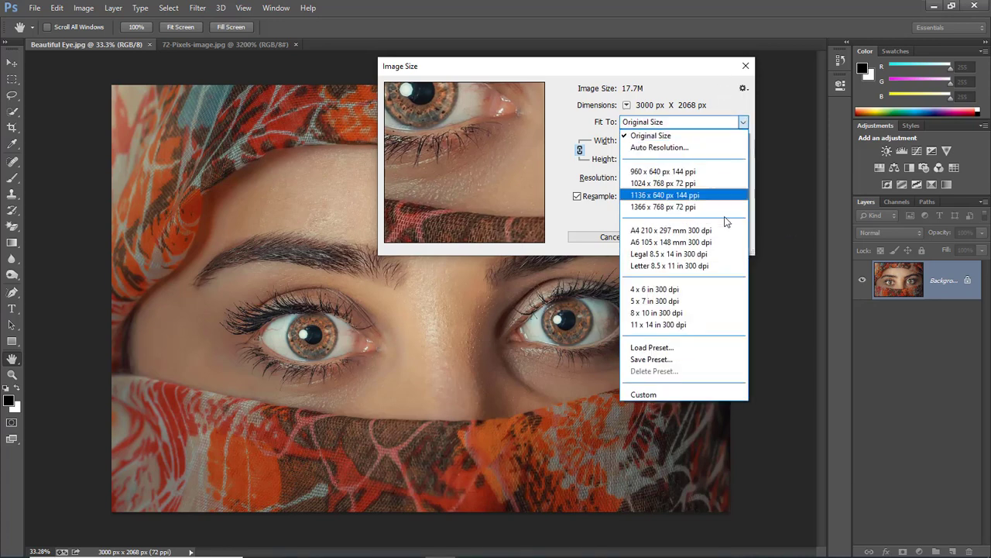
left_click(711, 394)
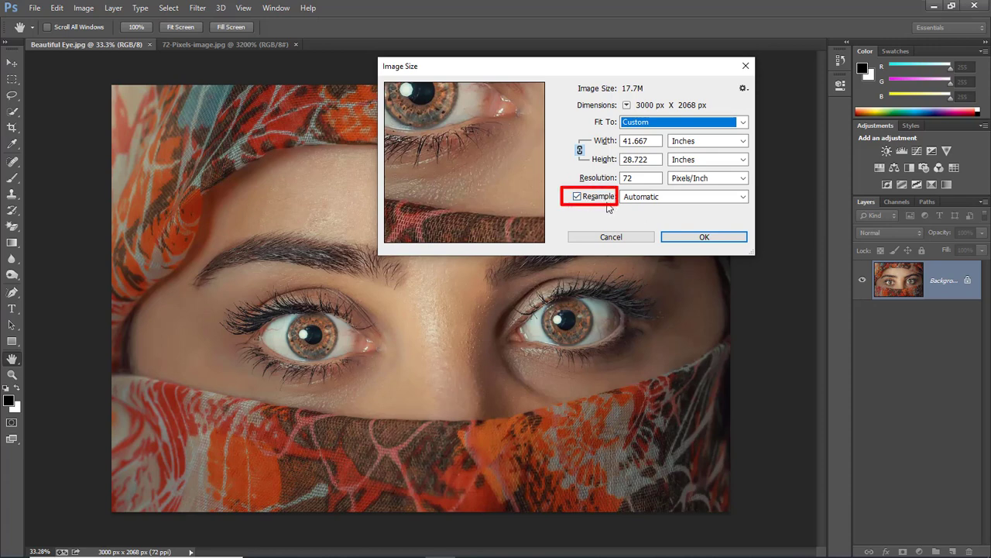
Turn off Resample and set the resolution to 300 Pixels/Inch.
left_click(577, 197)
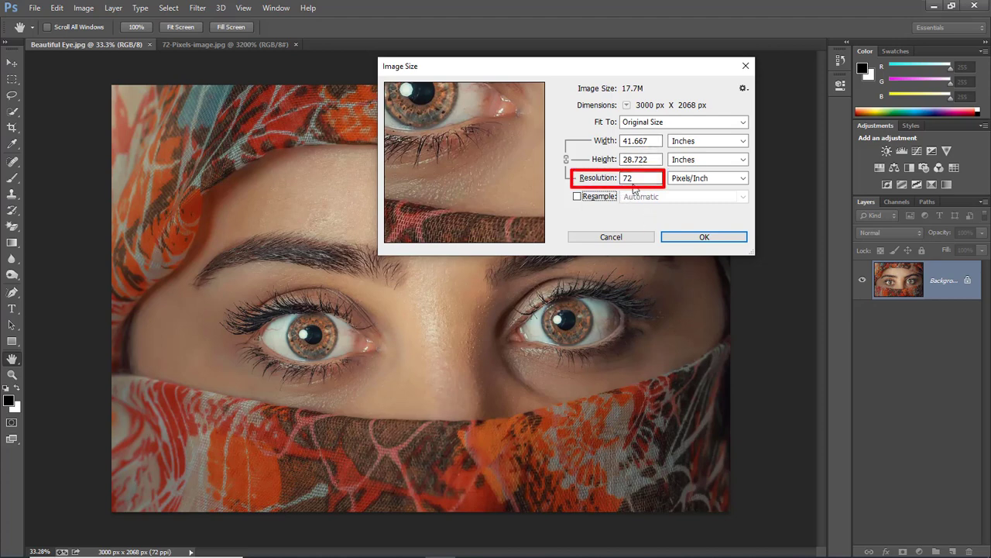
left_click(636, 179)
left_click_drag(636, 179, 613, 181)
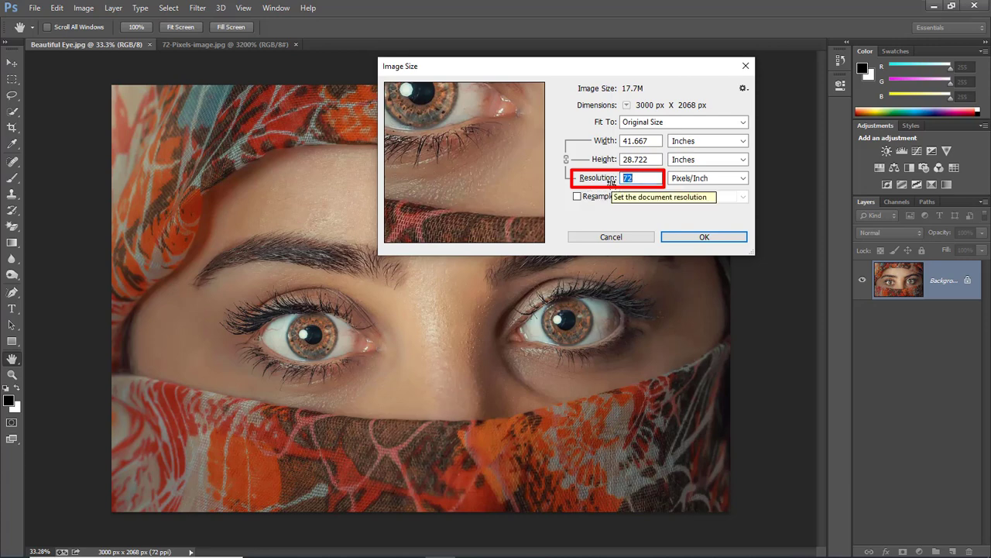
type("3")
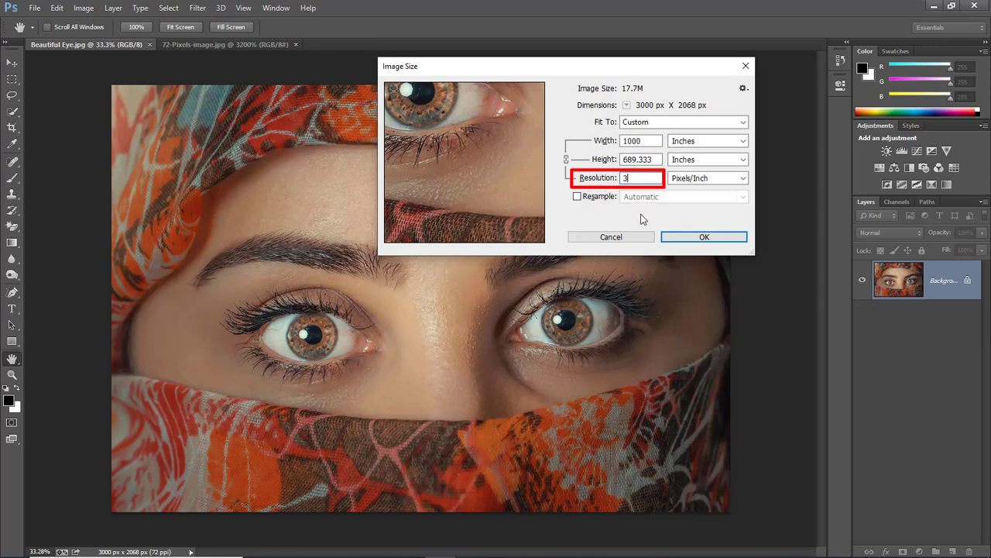
type("00")
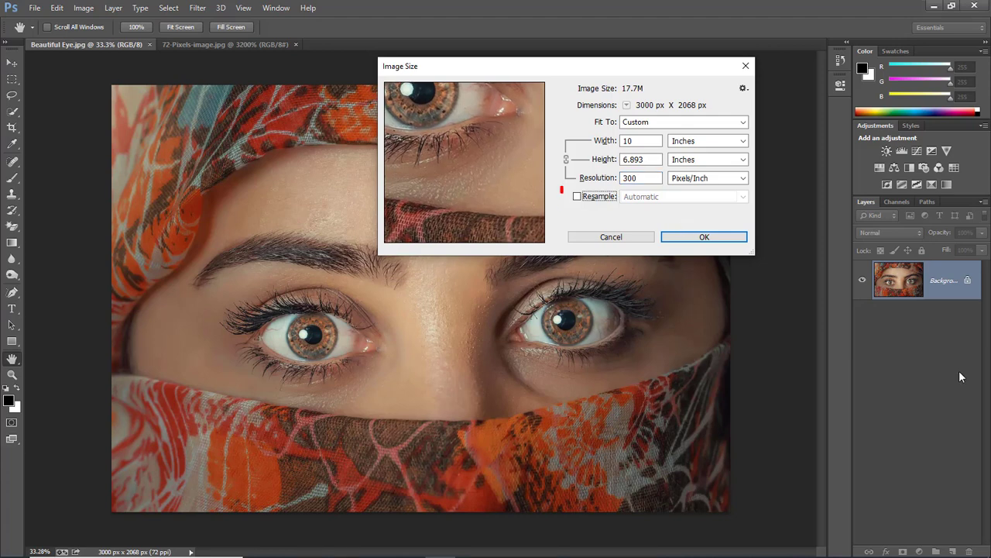
Turn Resample back on and set the document width to 20 inches.
left_click(578, 197)
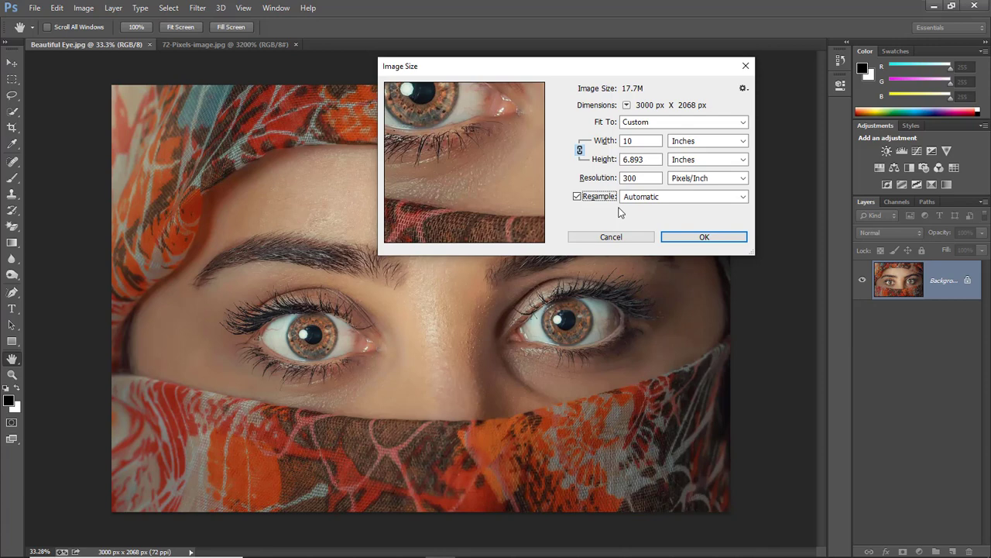
left_click(610, 140)
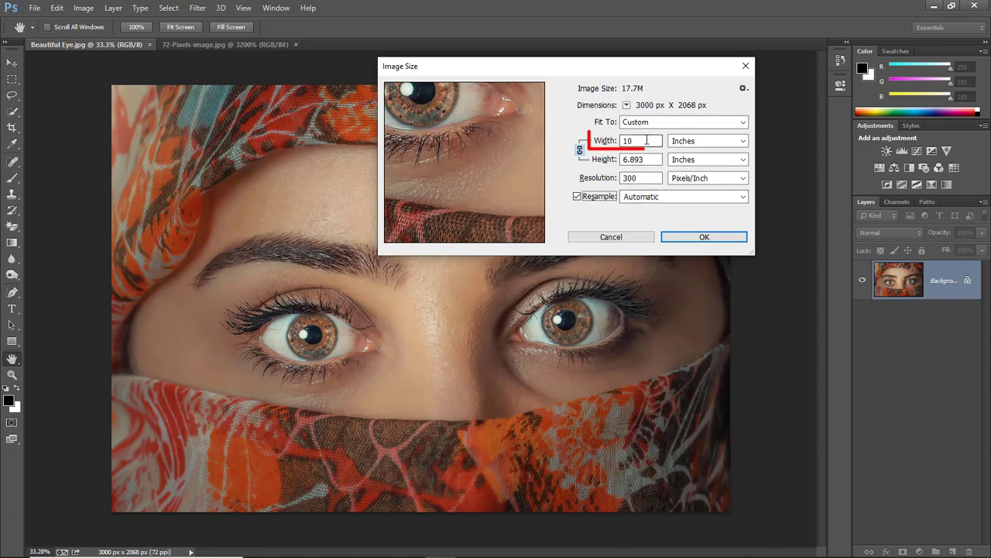
type("20")
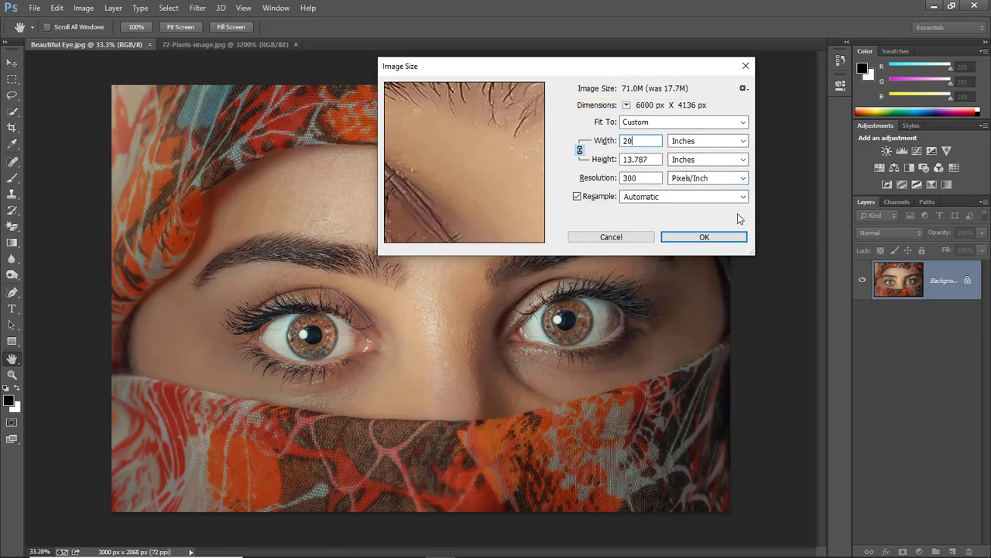
Set the document width to 10 inches and the resolution to 72 Pixels/Inch.
double_click(629, 140)
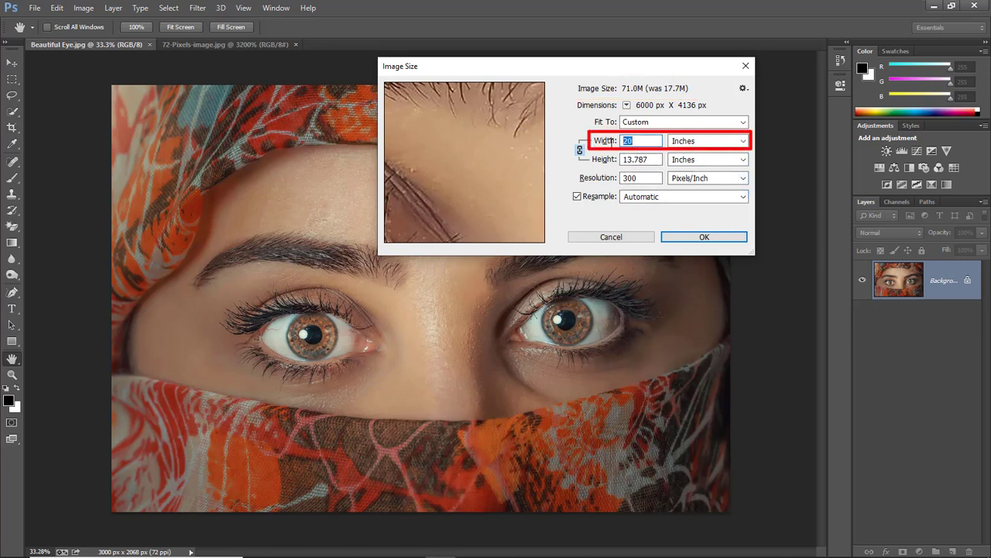
type("10")
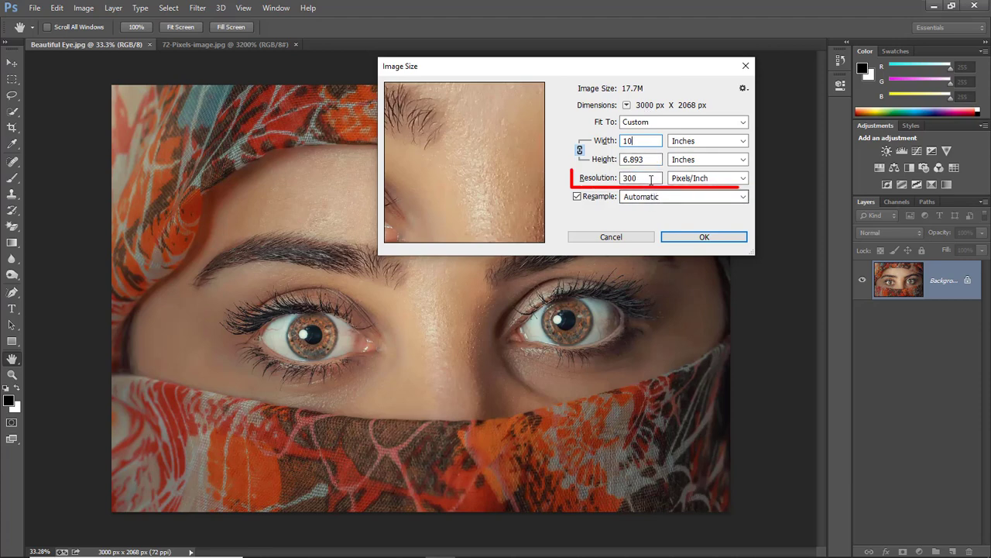
left_click_drag(637, 178, 618, 178)
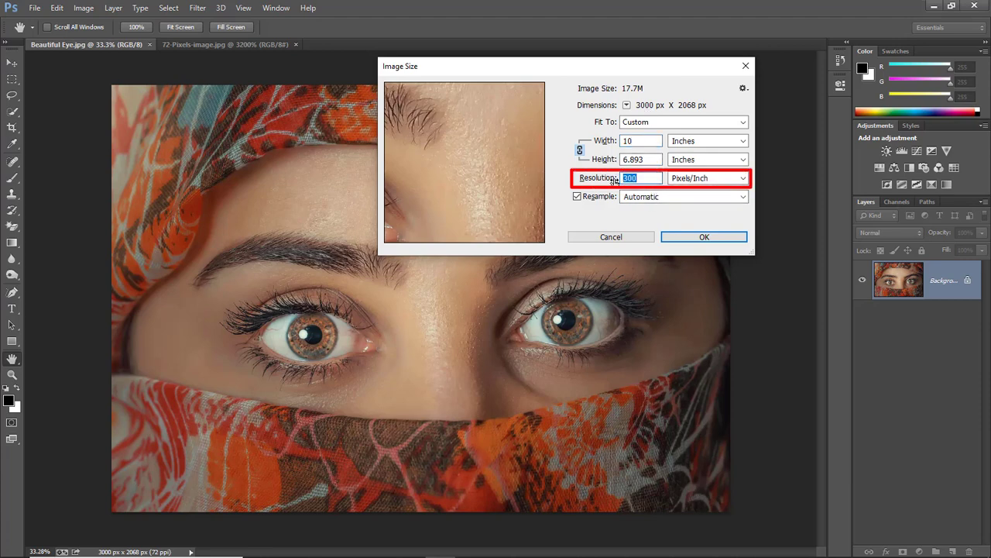
type("72")
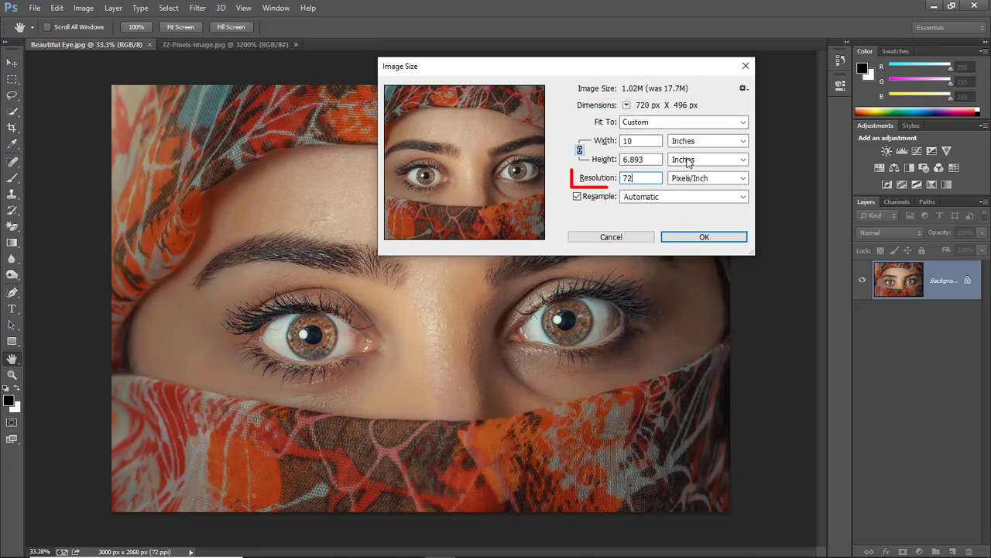
Set the resolution to 300 Pixels/Inch and the resample method to Preserve Details (enlargement).
left_click_drag(647, 179, 621, 179)
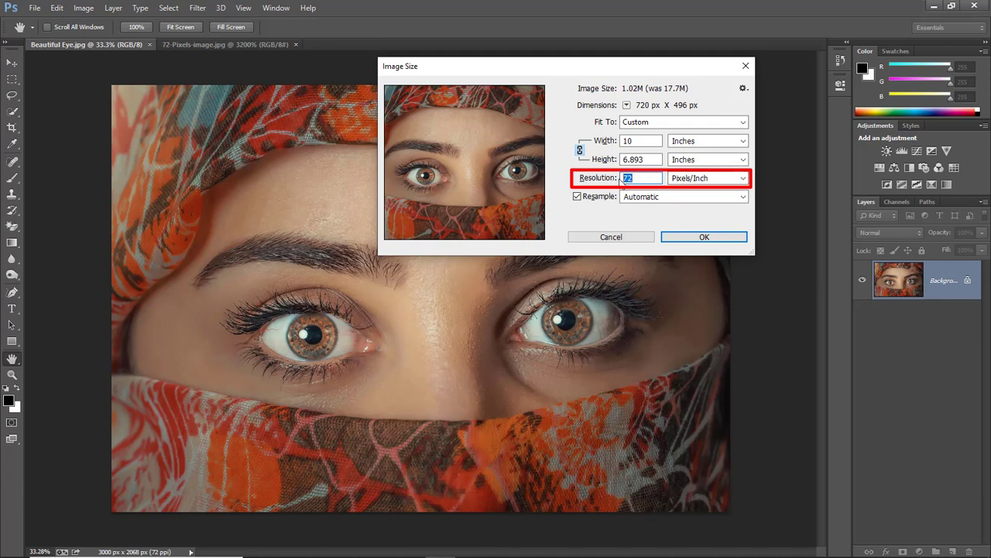
type("300")
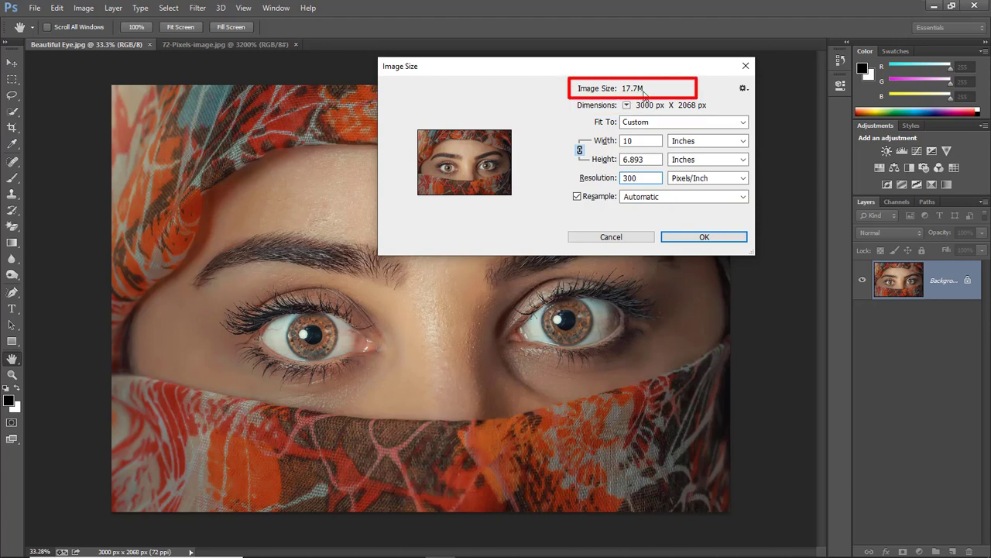
left_click(743, 196)
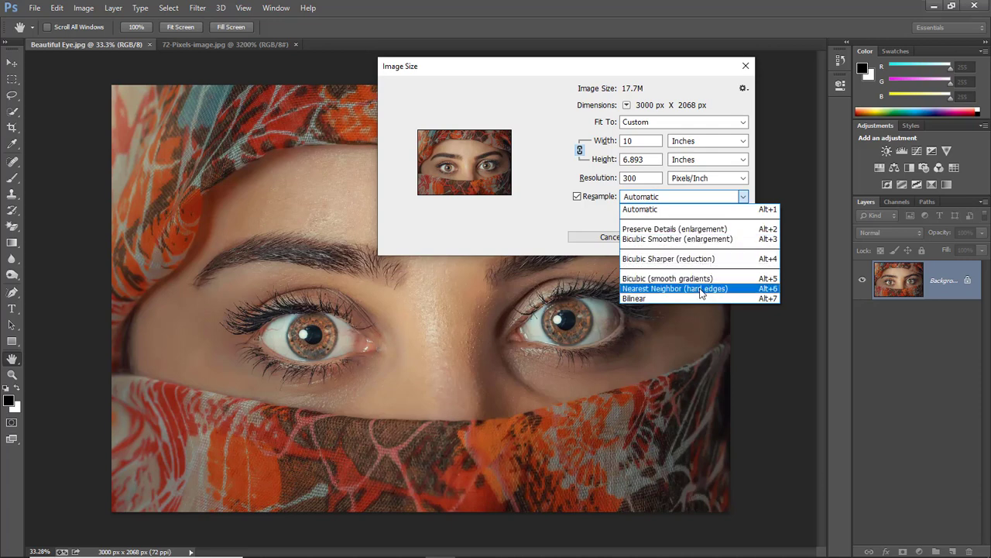
left_click(708, 209)
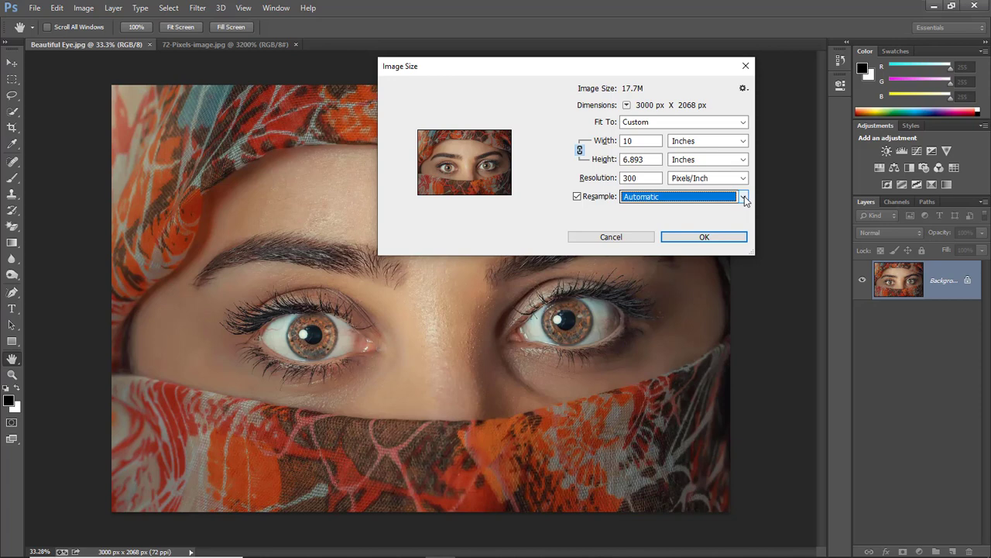
left_click(745, 196)
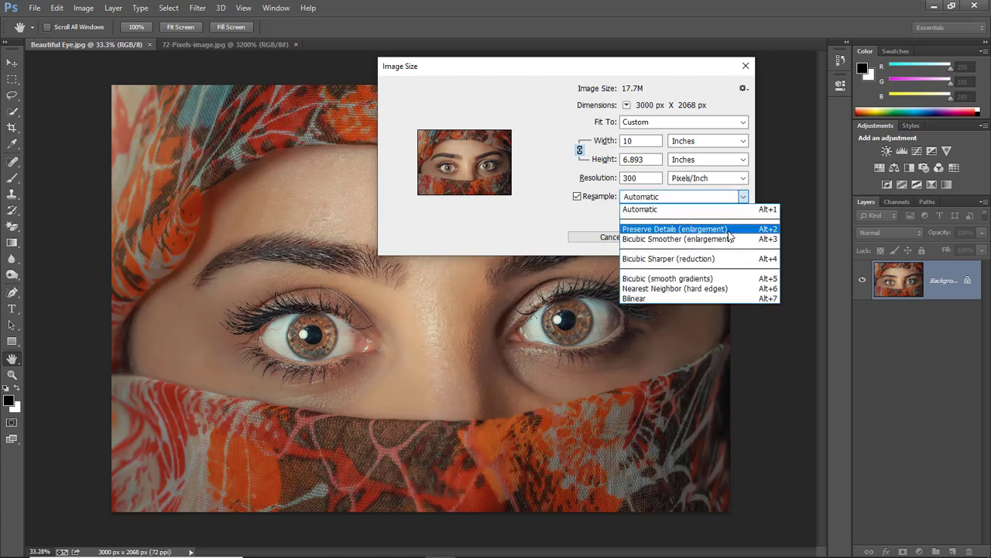
left_click(729, 230)
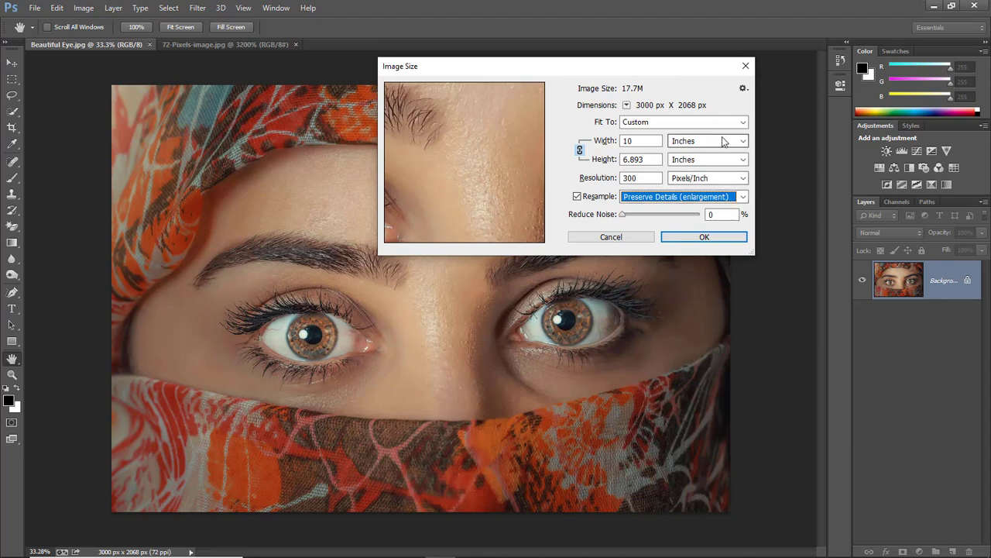
Toggle the Scale Styles option for resizing the image.
left_click(744, 89)
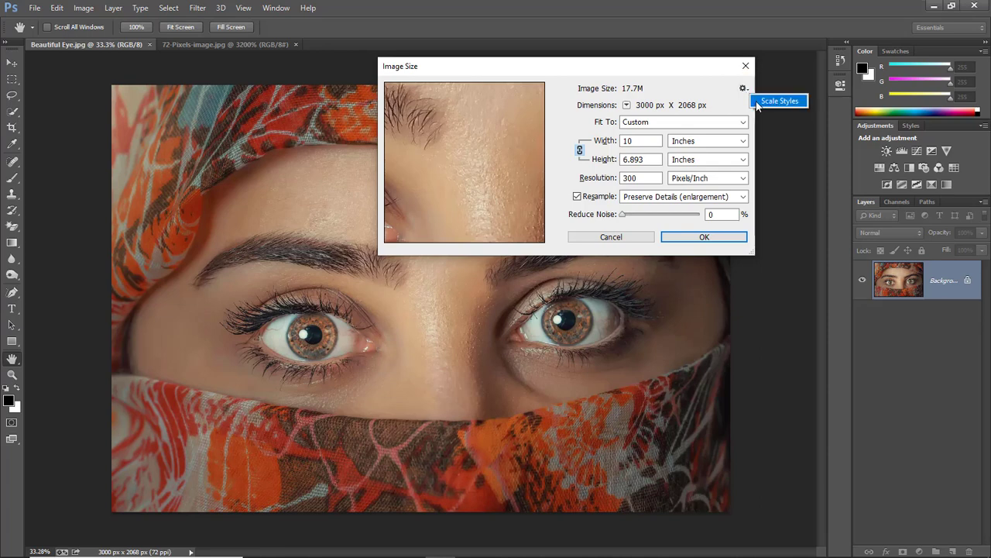
left_click(757, 101)
Reset all Image Size settings to the photo's original values and accept the dialog.
key("alt")
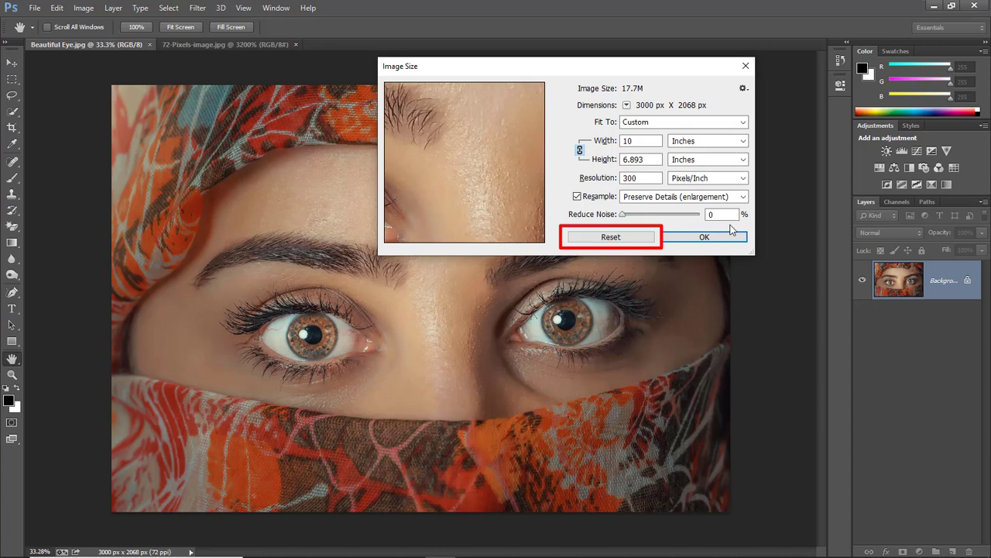
key("alt")
key("alt")
key("alt")
left_click(625, 241, "alt")
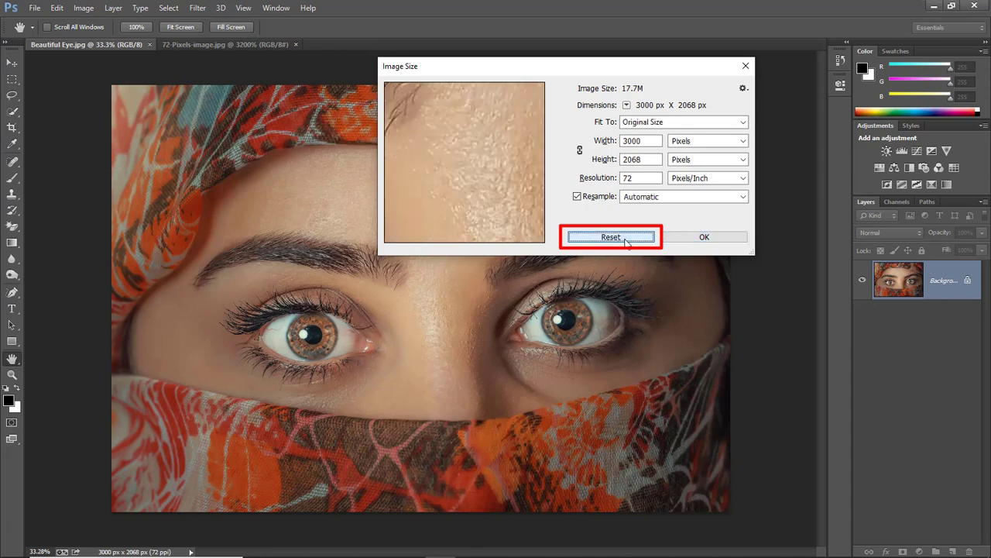
left_click(688, 243)
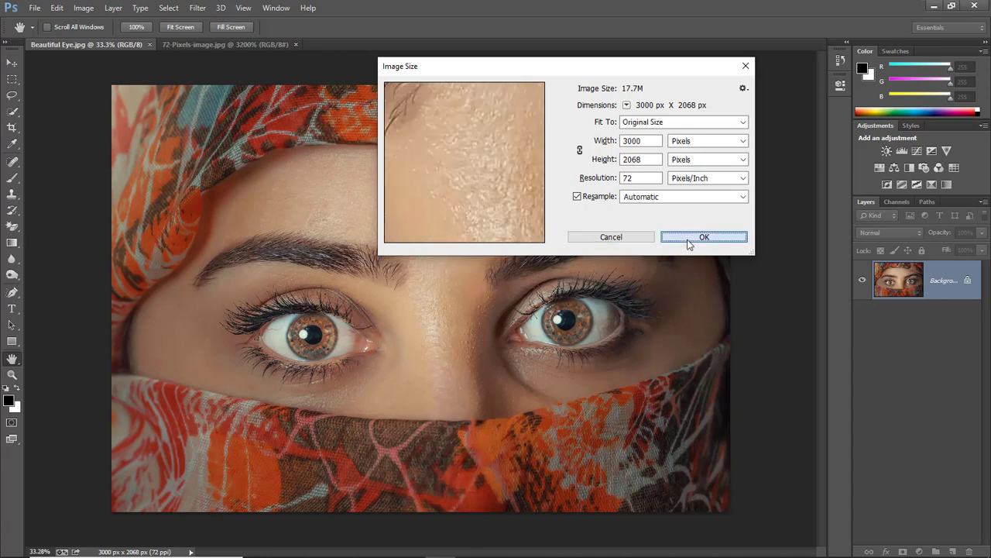
Switch to the Zoom tool and review the color modes offered for the photo, including RGB Color.
key("z")
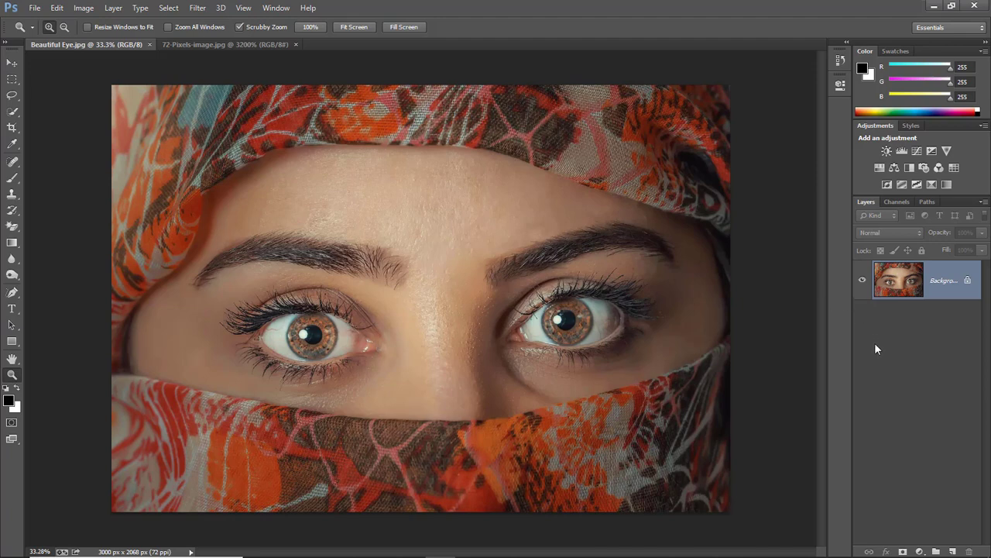
left_click(85, 12)
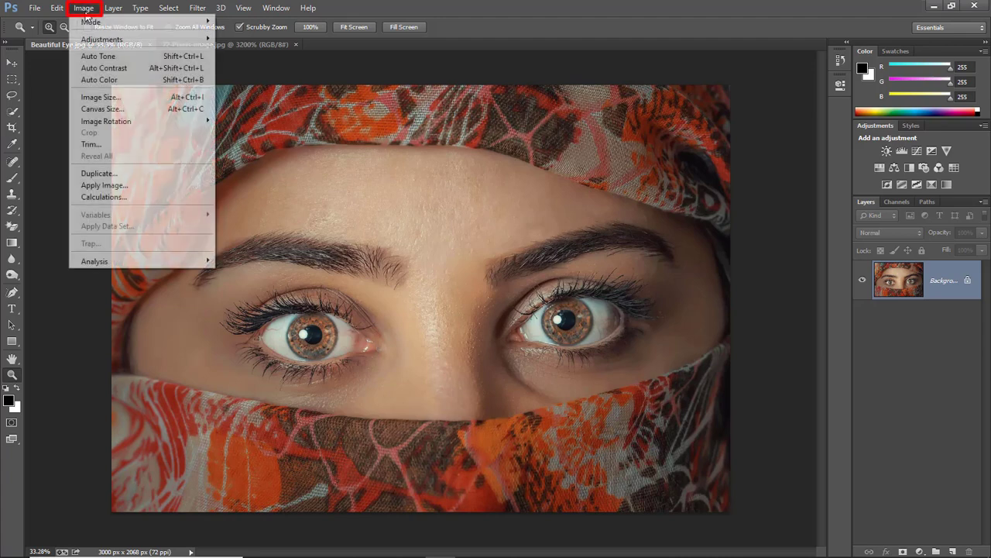
mouse_move(89, 24)
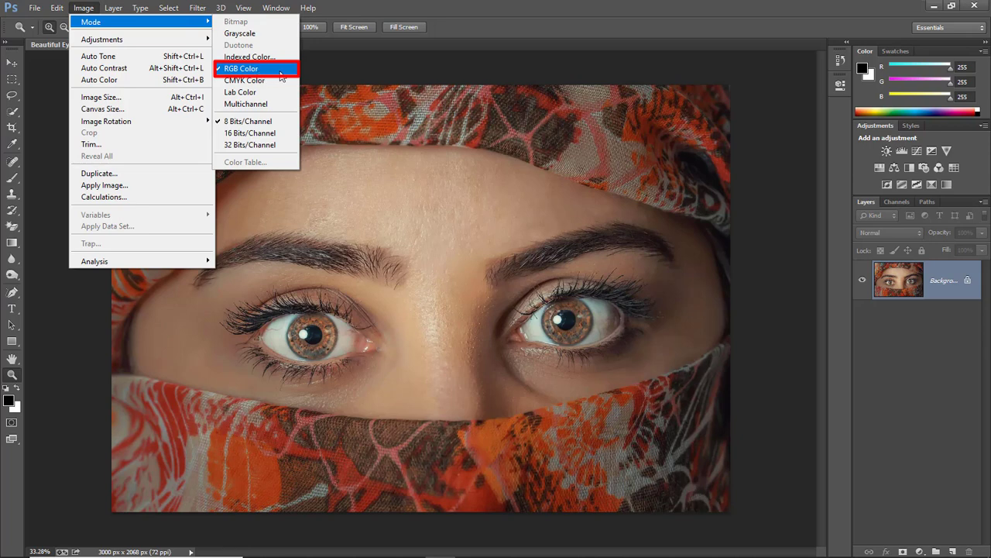
left_click(546, 28)
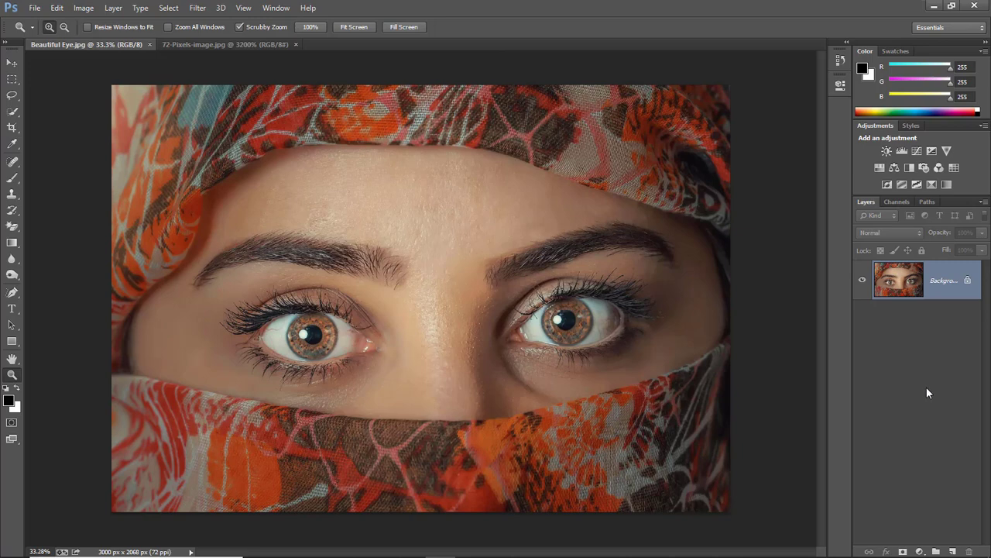